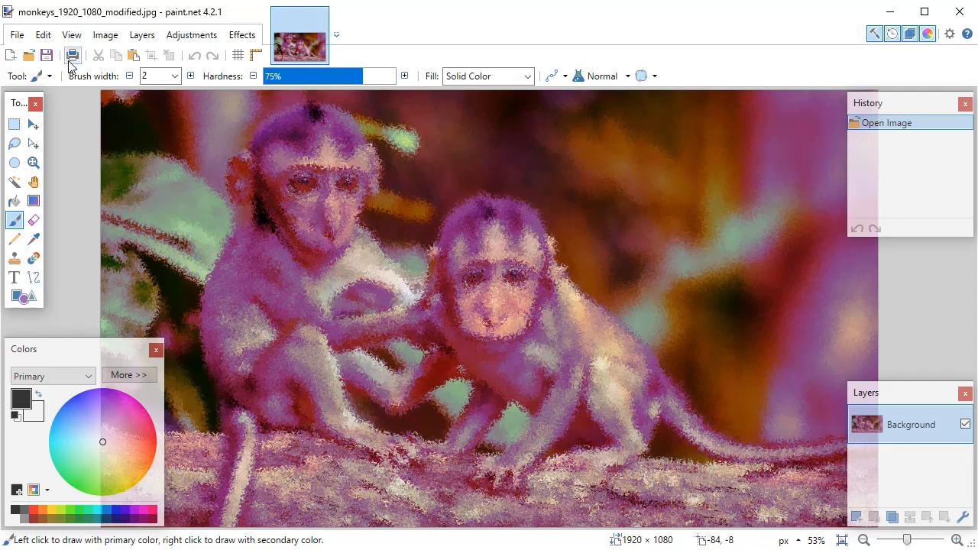
Save the image as monkeys_1920_1080_modified.jpg in Downloads, replacing the existing file and accepting the current JPEG settings
left_click(17, 35)
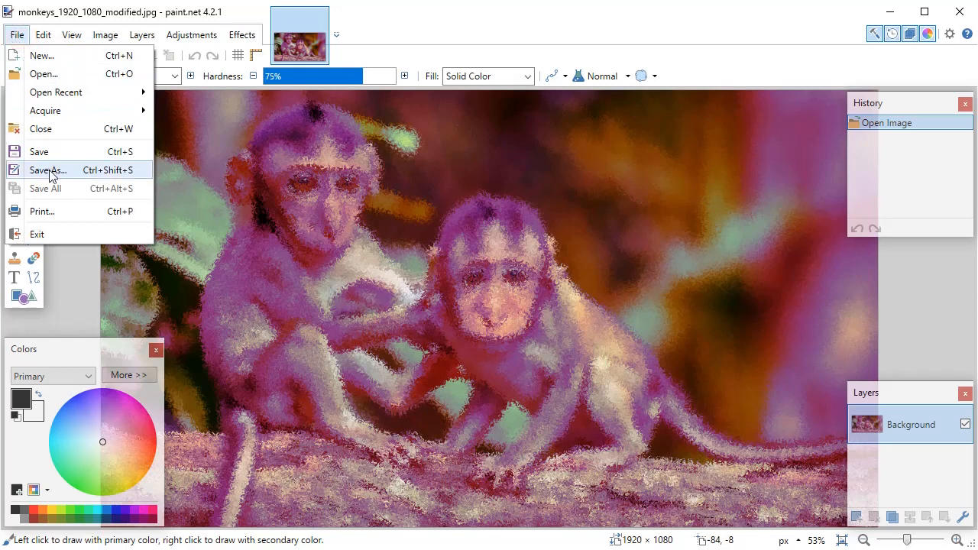
left_click(23, 169)
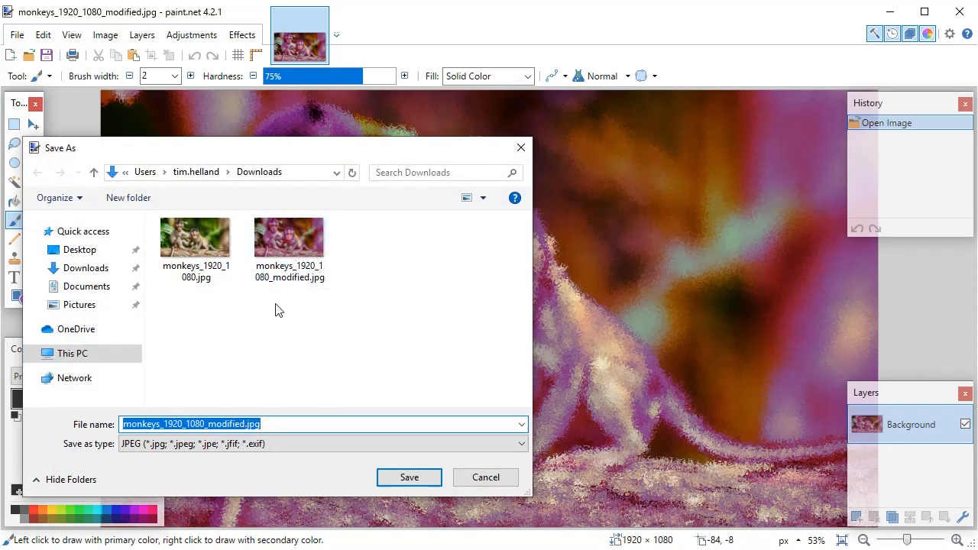
left_click(221, 426)
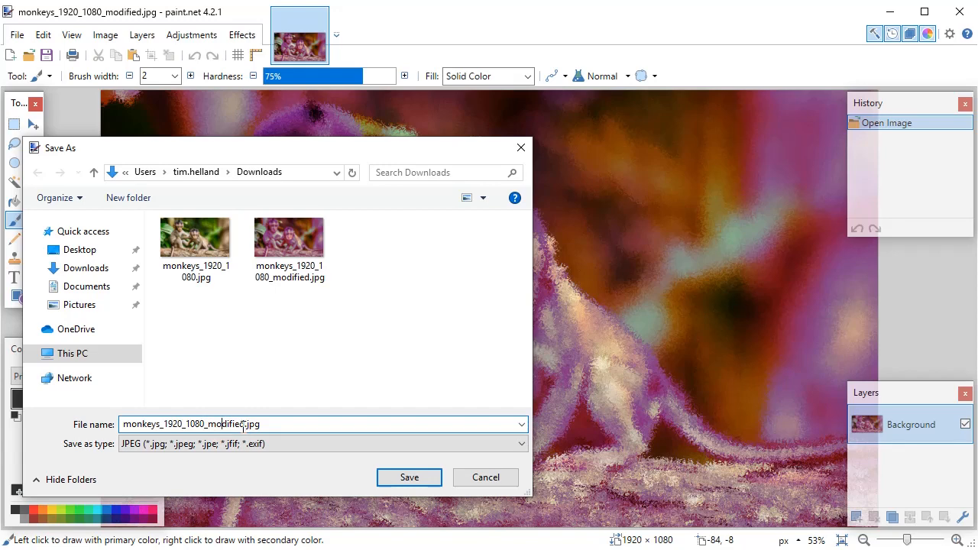
left_click(411, 486)
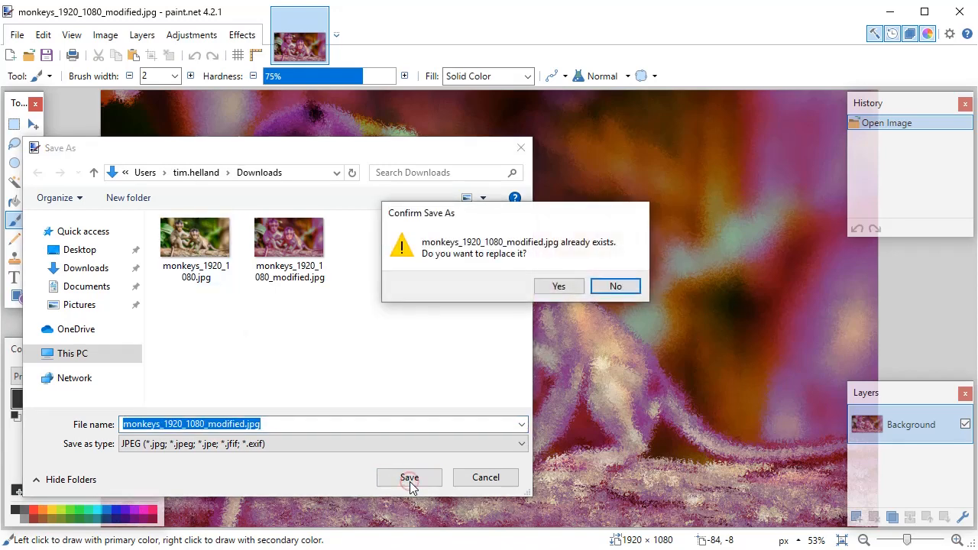
left_click(559, 288)
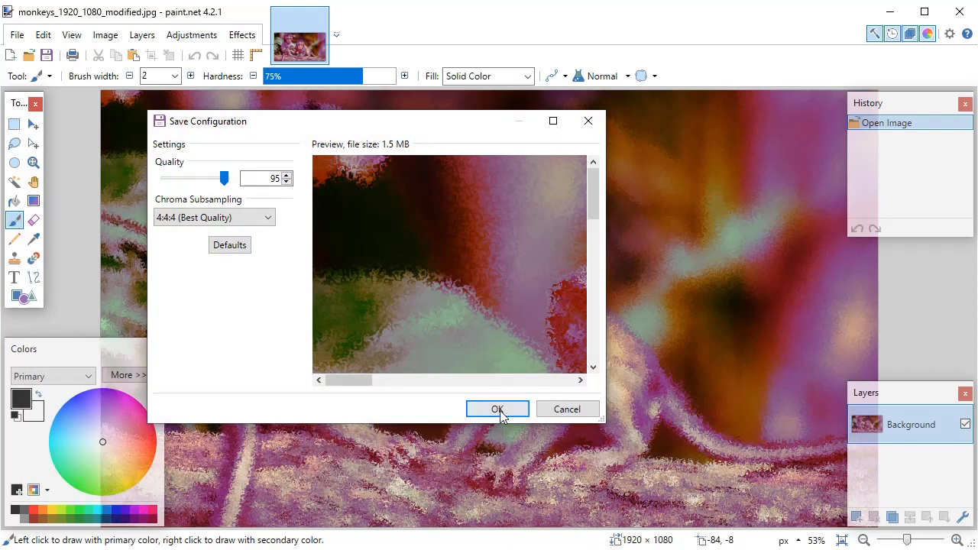
left_click(497, 410)
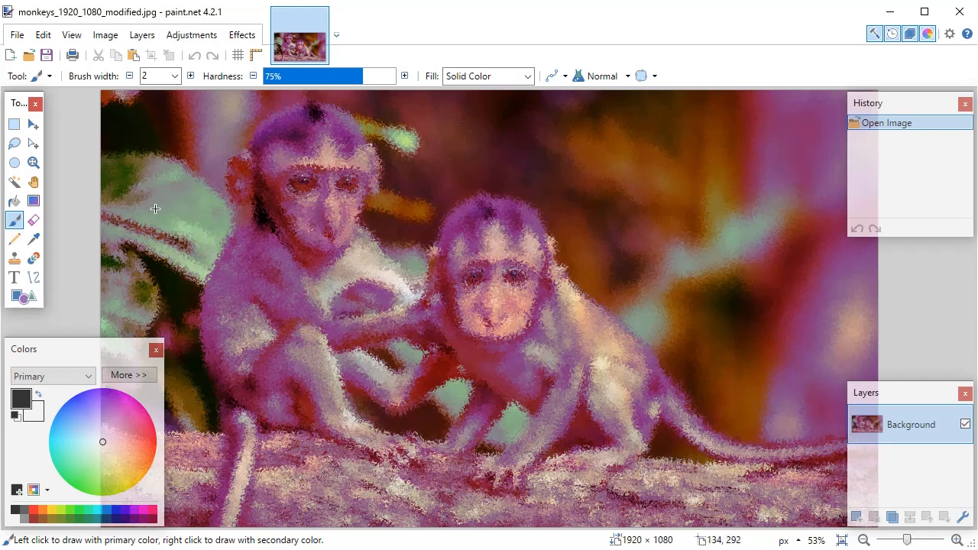
Resize the image to a width of 800 pixels with the aspect ratio maintained
left_click(105, 35)
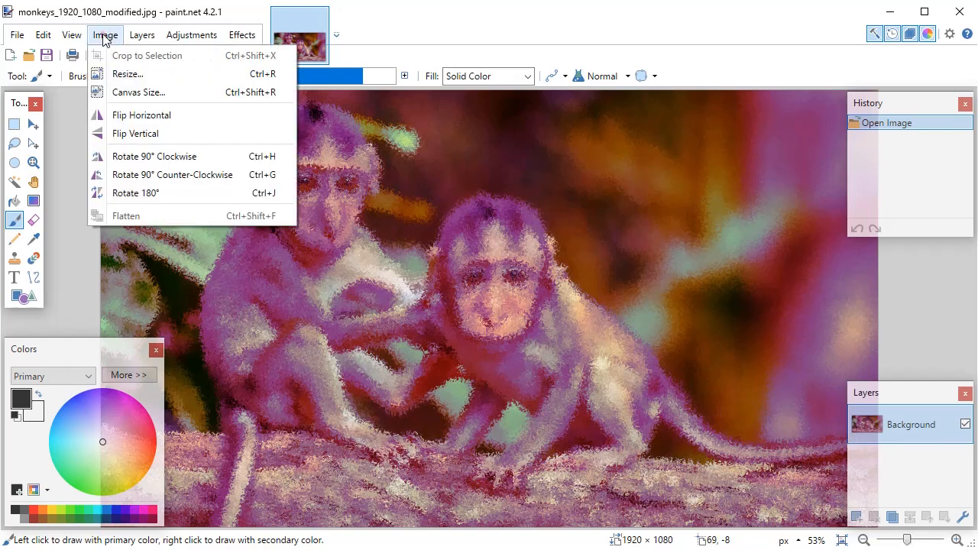
left_click(123, 74)
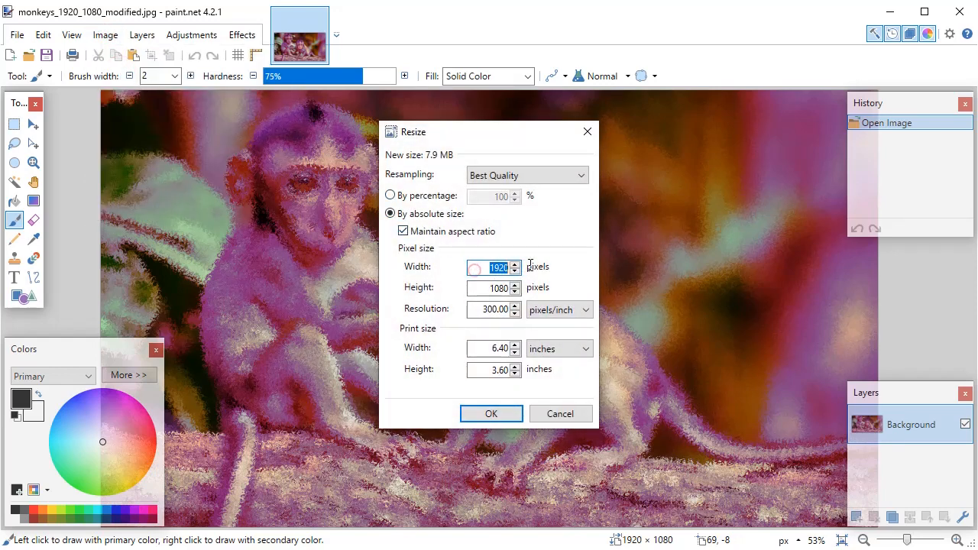
type("800")
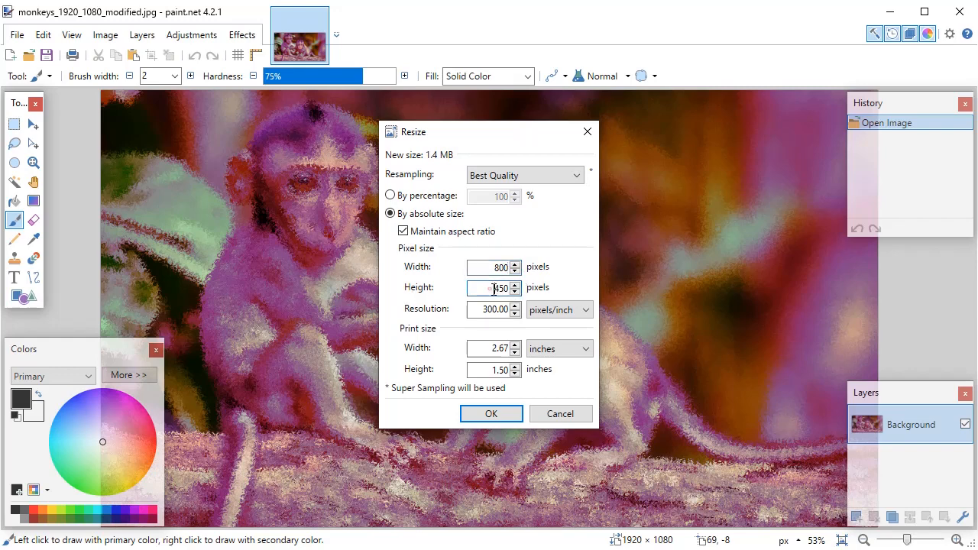
double_click(490, 288)
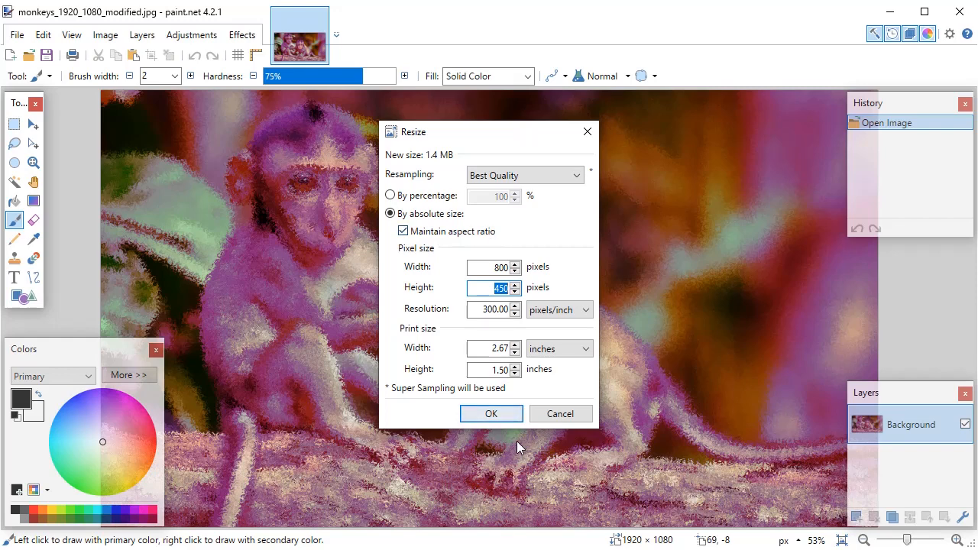
left_click(500, 413)
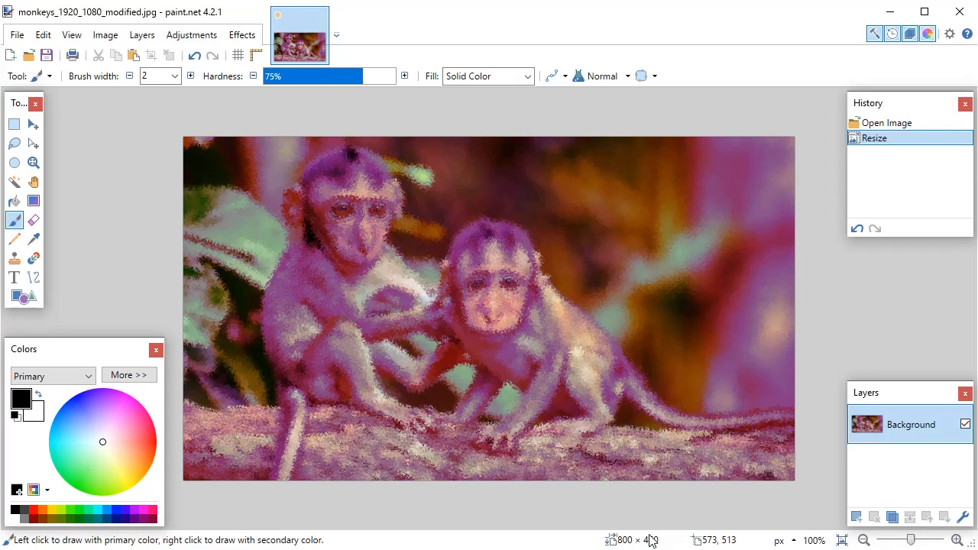
Save the resized image as a new JPEG named monkeys_800_450_modified.jpg, accepting the current quality settings
left_click(15, 35)
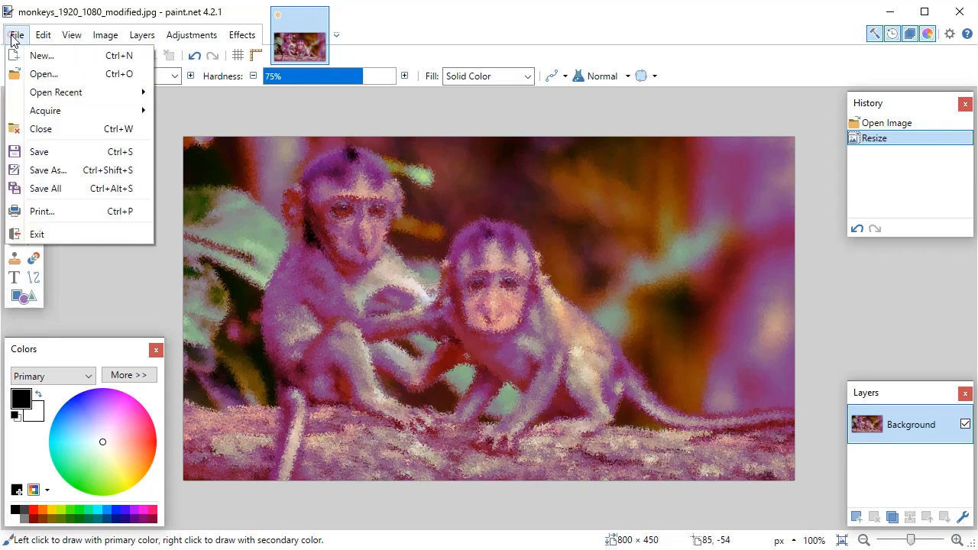
left_click(61, 170)
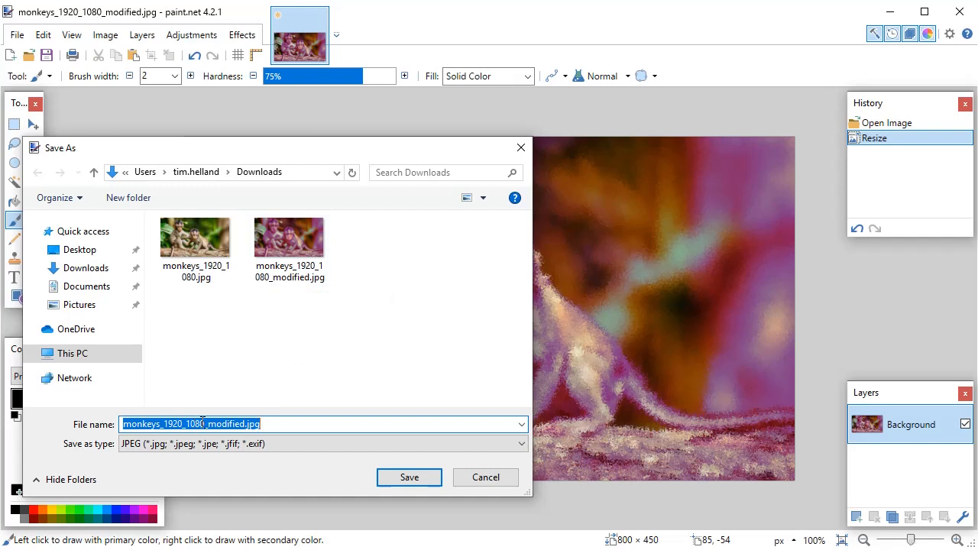
left_click_drag(205, 426, 164, 426)
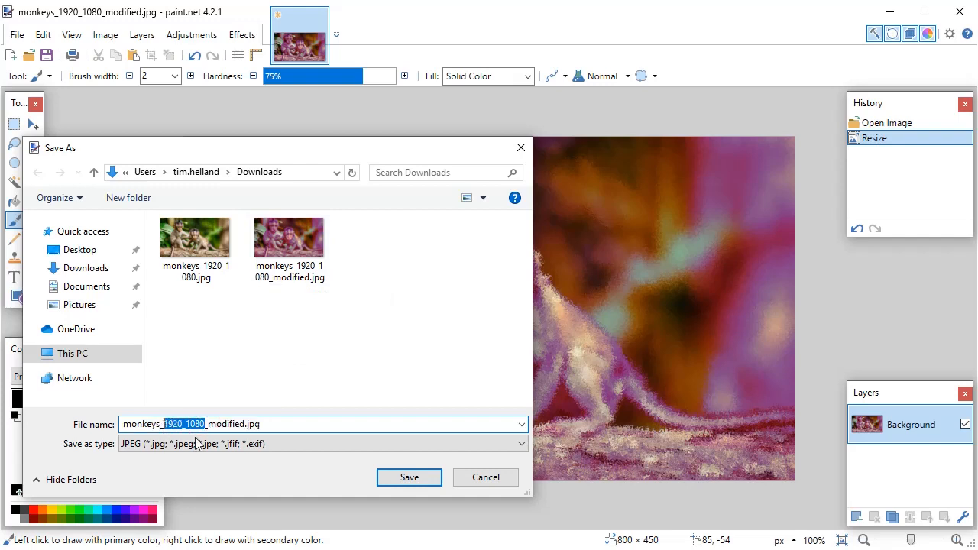
type("800")
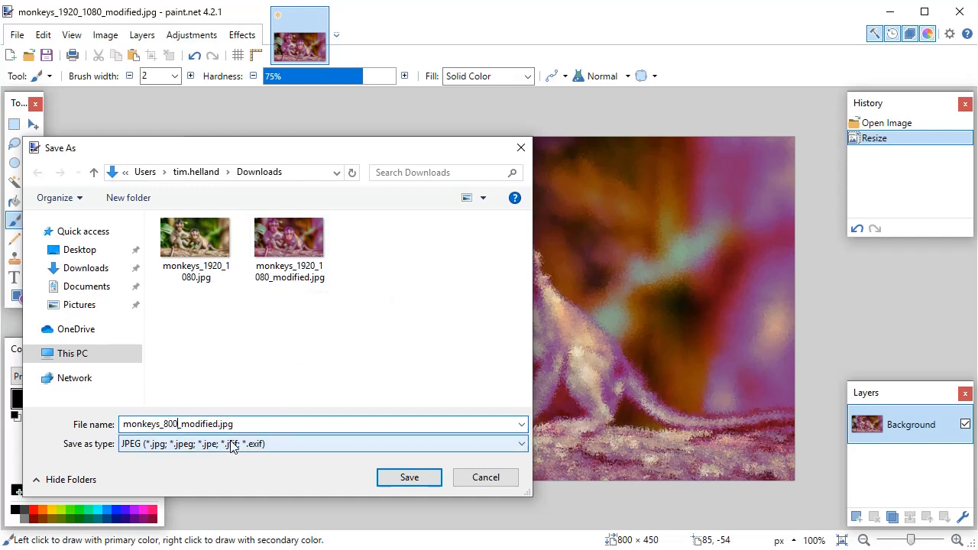
type("_450")
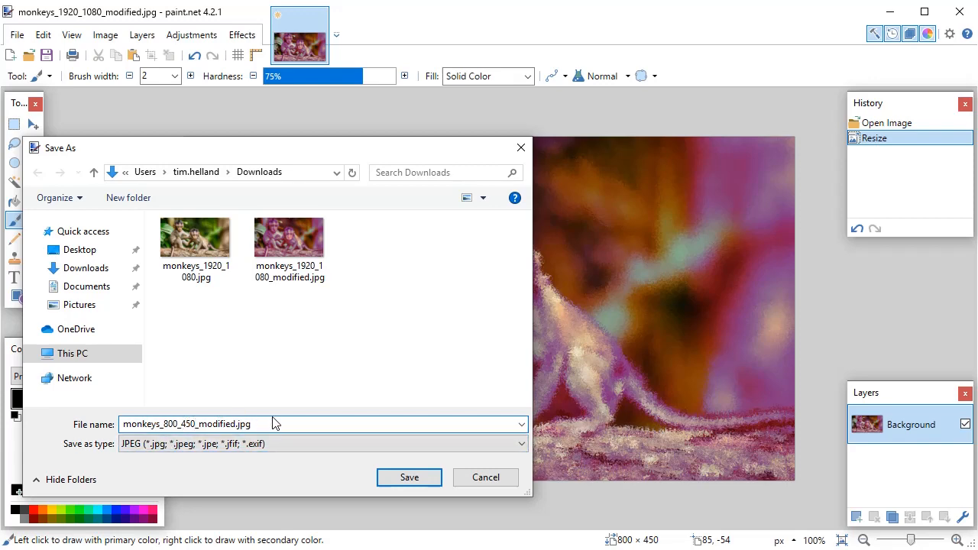
left_click(403, 480)
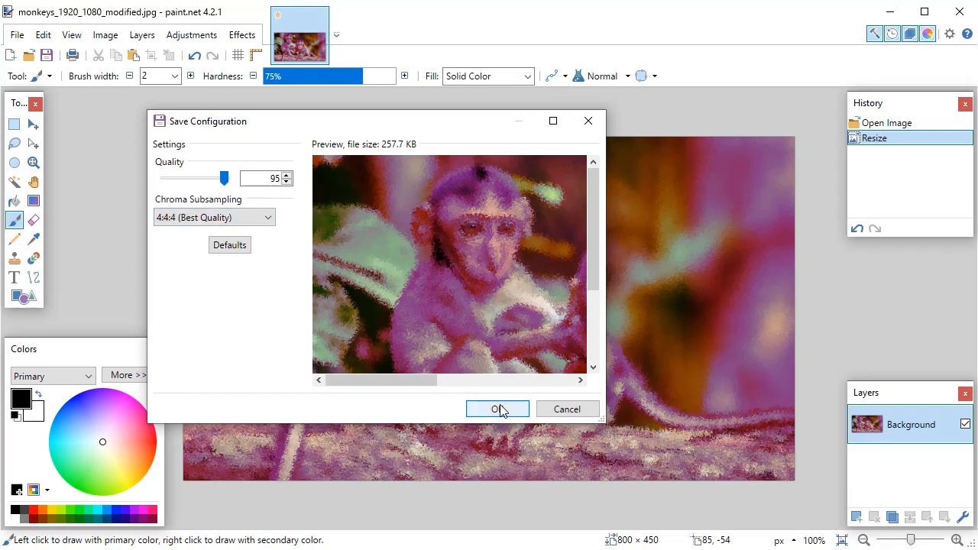
left_click(498, 410)
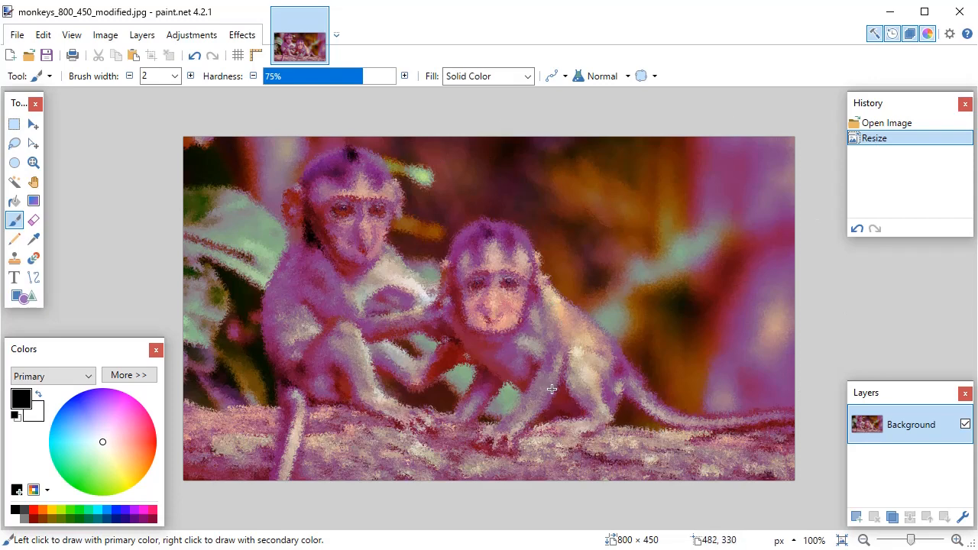
Resize the image to a height of 90 pixels with the aspect ratio maintained
left_click(105, 34)
left_click(120, 84)
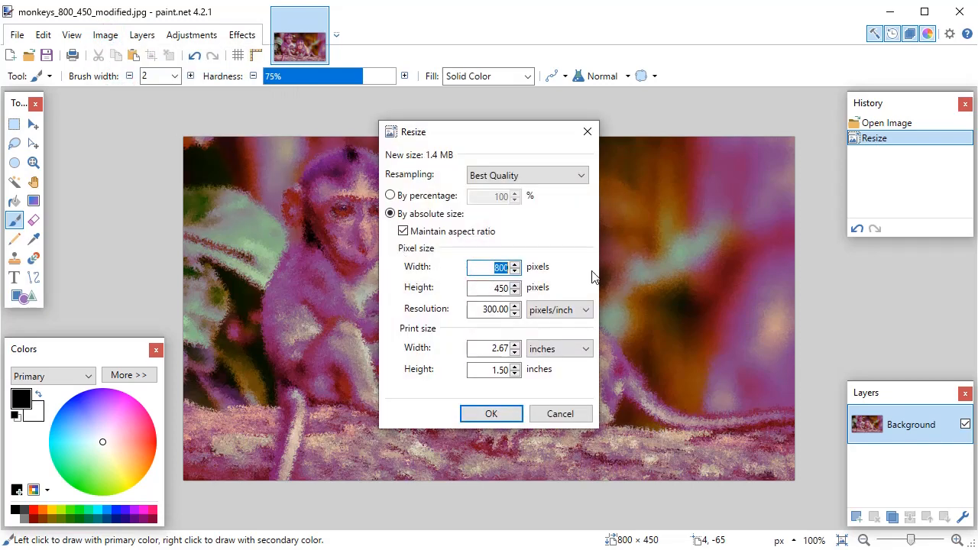
type("120")
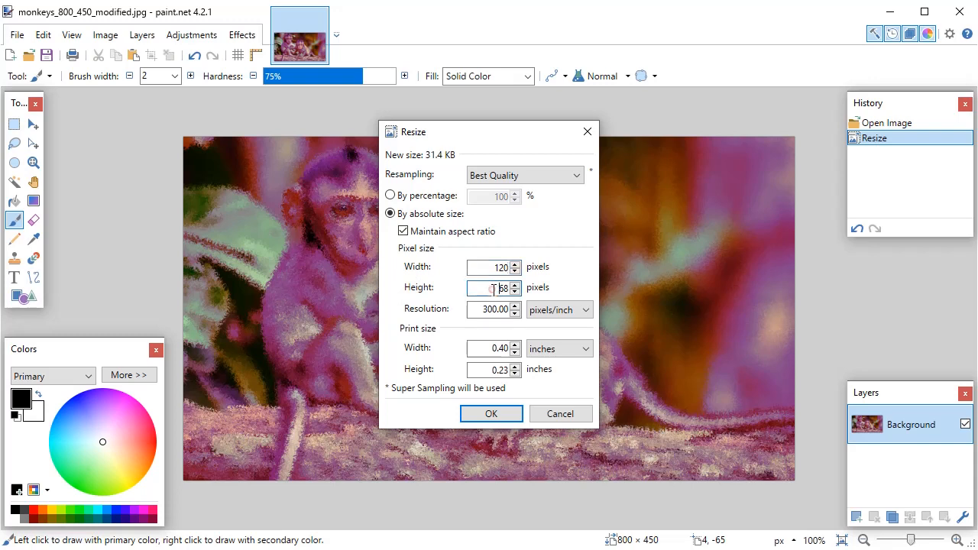
double_click(497, 288)
type("90")
left_click(507, 412)
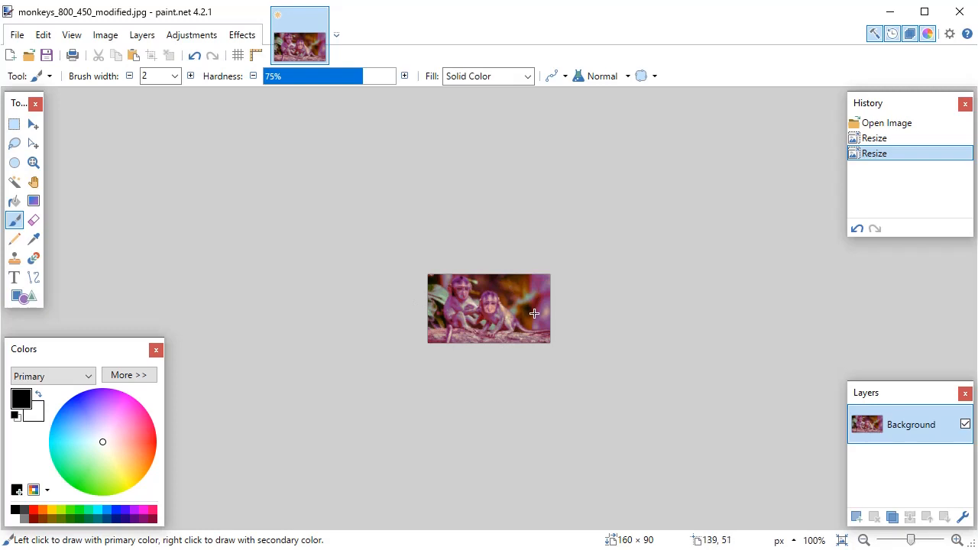
Set the new canvas width to 120 pixels in the canvas size settings
left_click(120, 41)
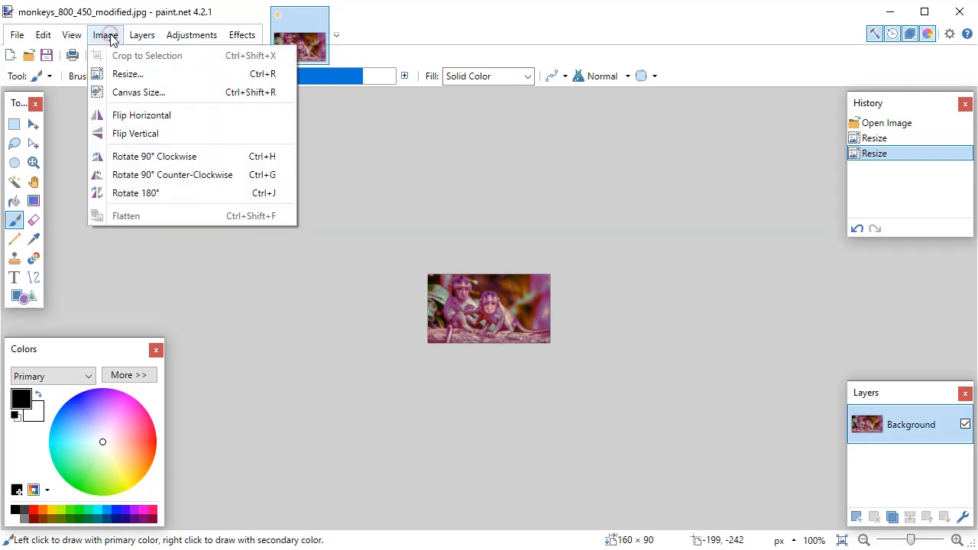
left_click(124, 93)
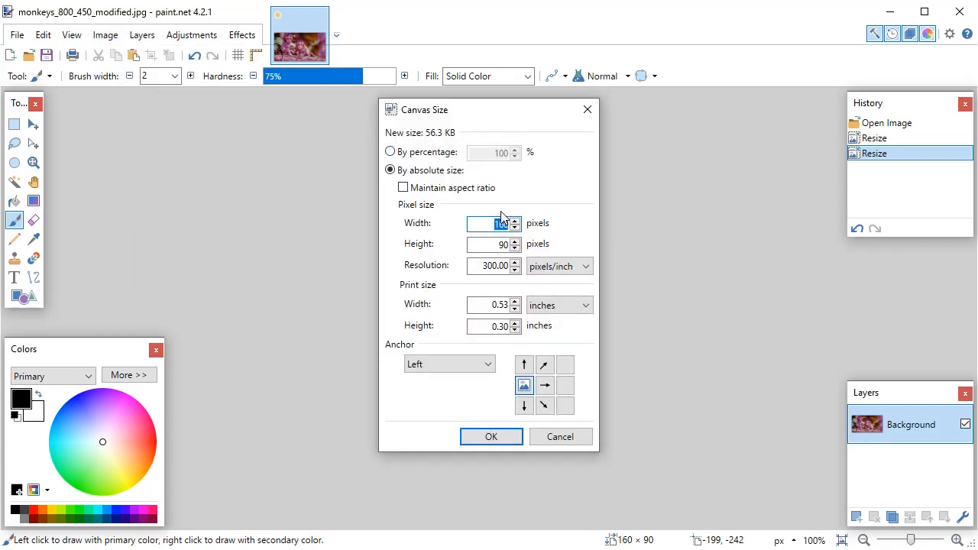
left_click_drag(485, 226, 536, 222)
type("120")
Try several anchor positions for the canvas resize, ending on Bottom Left
left_click(544, 386)
left_click(565, 385)
left_click(544, 365)
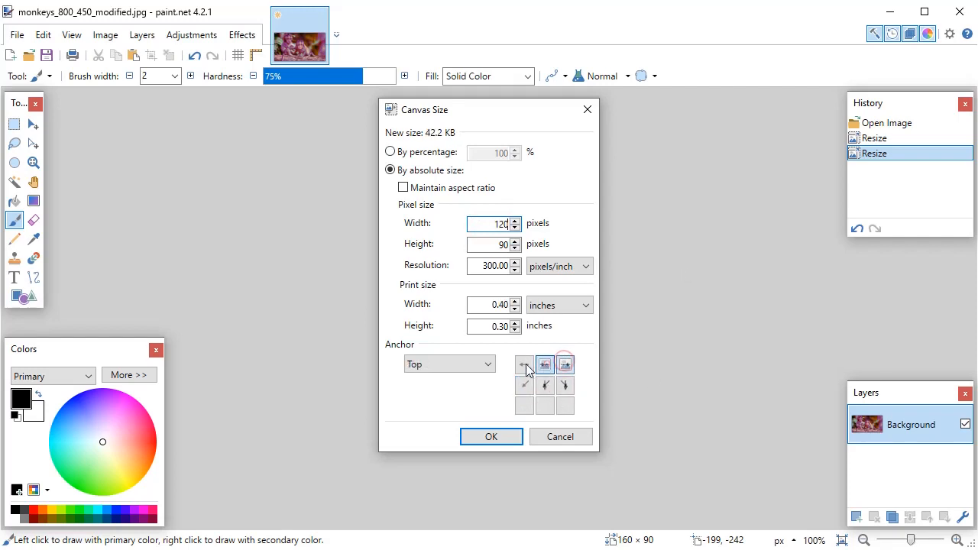
left_click(524, 365)
left_click(524, 385)
left_click(544, 385)
left_click(524, 406)
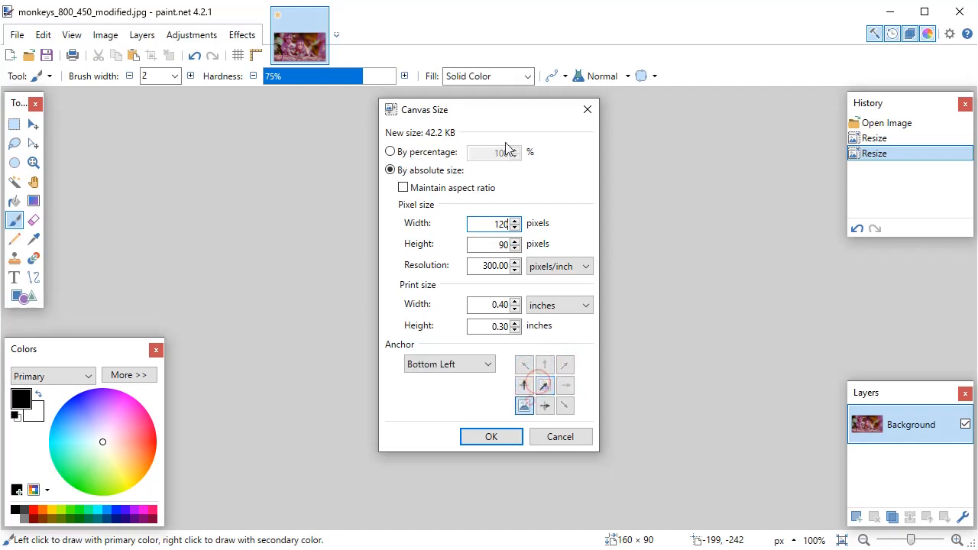
Move the canvas size dialog off the image, set the anchor to Left and apply the canvas change
left_click_drag(512, 119, 748, 120)
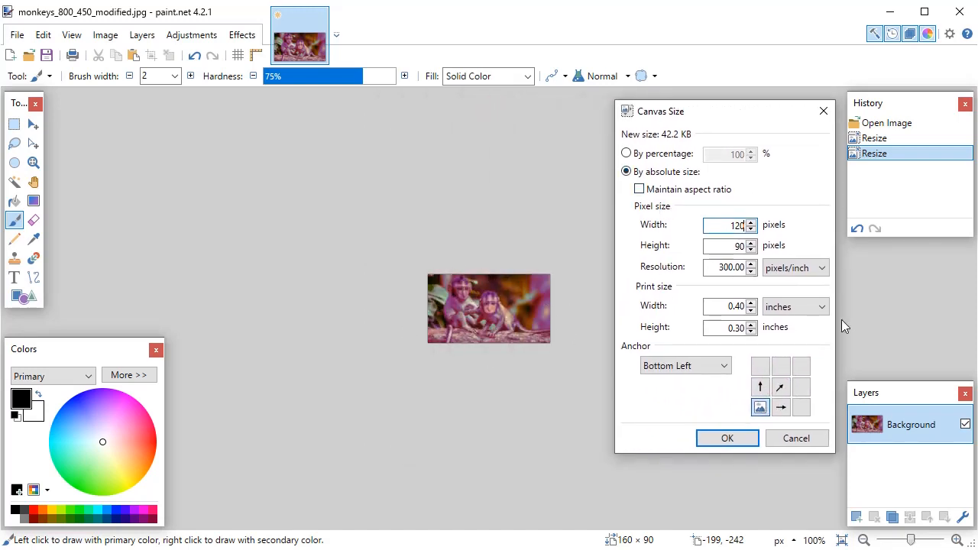
left_click(759, 386)
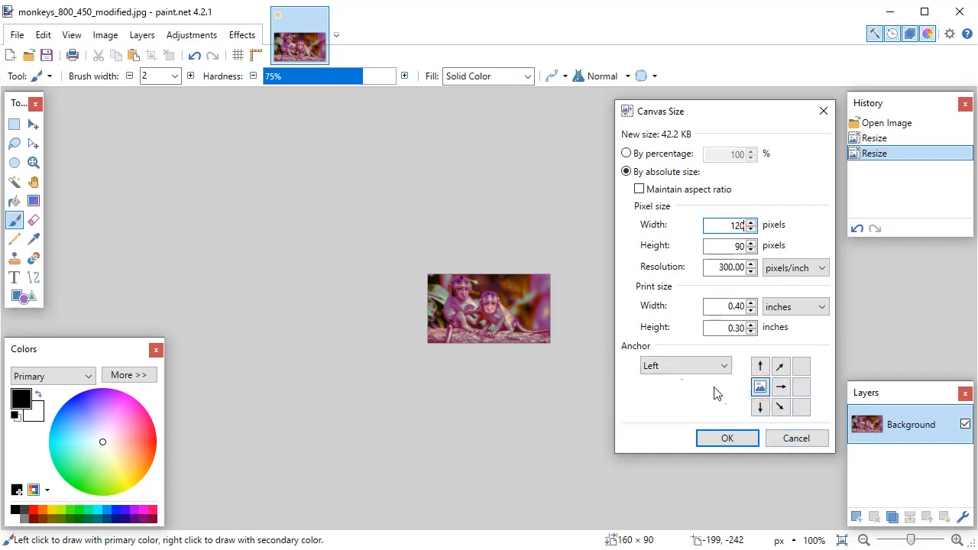
left_click(735, 444)
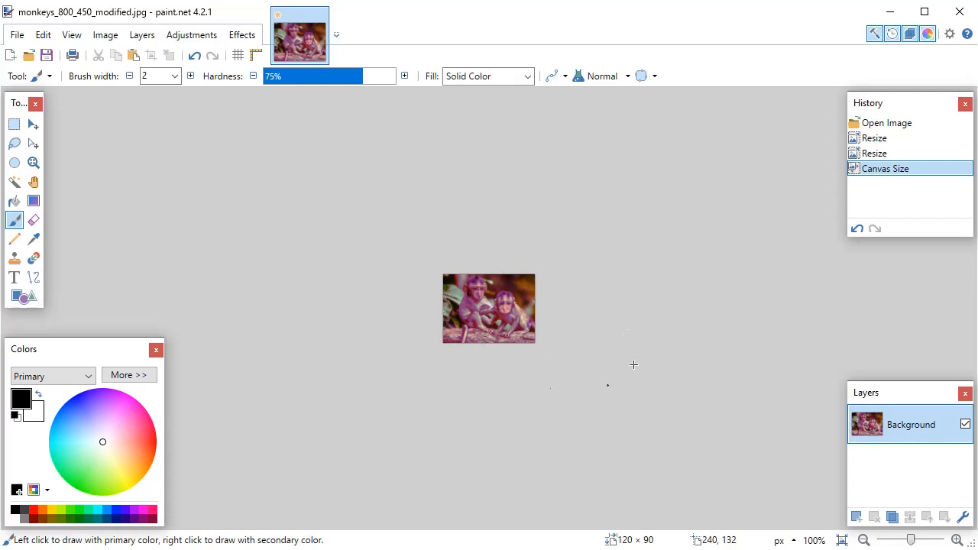
Save the cropped thumbnail as a new JPEG named monkeys_120_90_modified.jpg, accepting the current quality settings
left_click(16, 35)
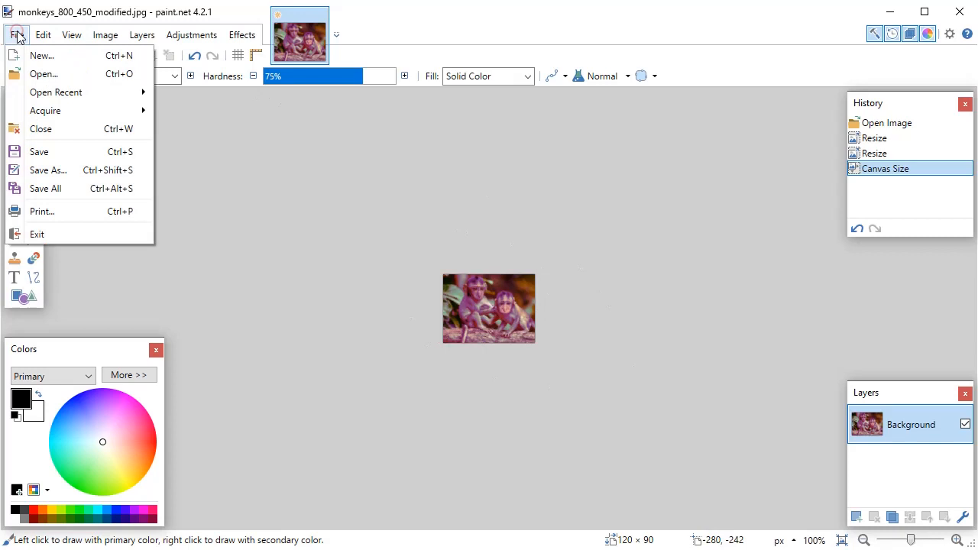
left_click(55, 175)
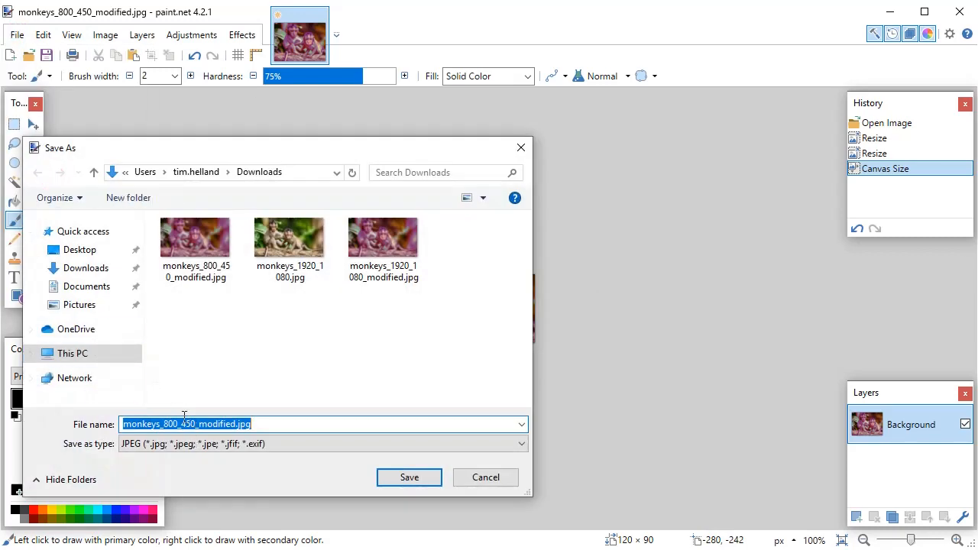
left_click_drag(179, 425, 165, 425)
type("120")
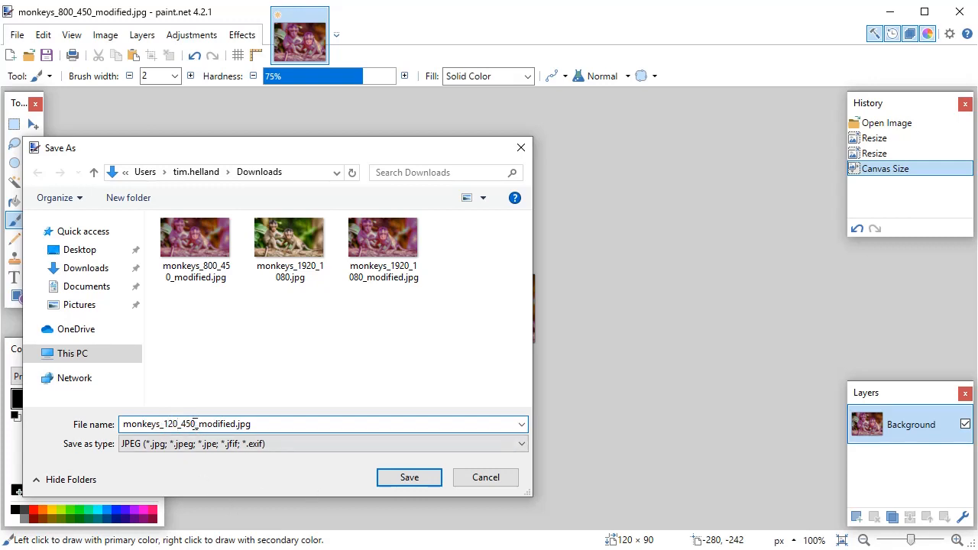
left_click_drag(188, 425, 181, 424)
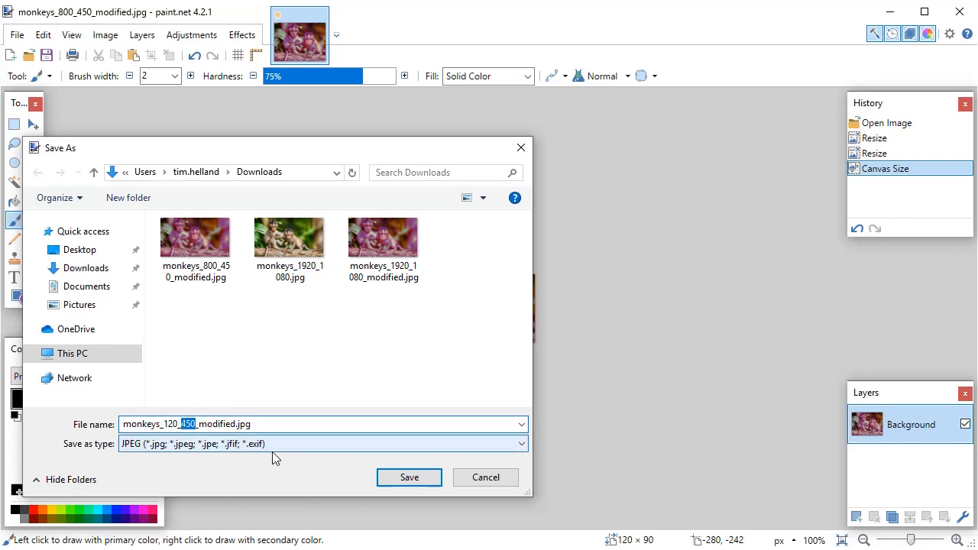
type("90")
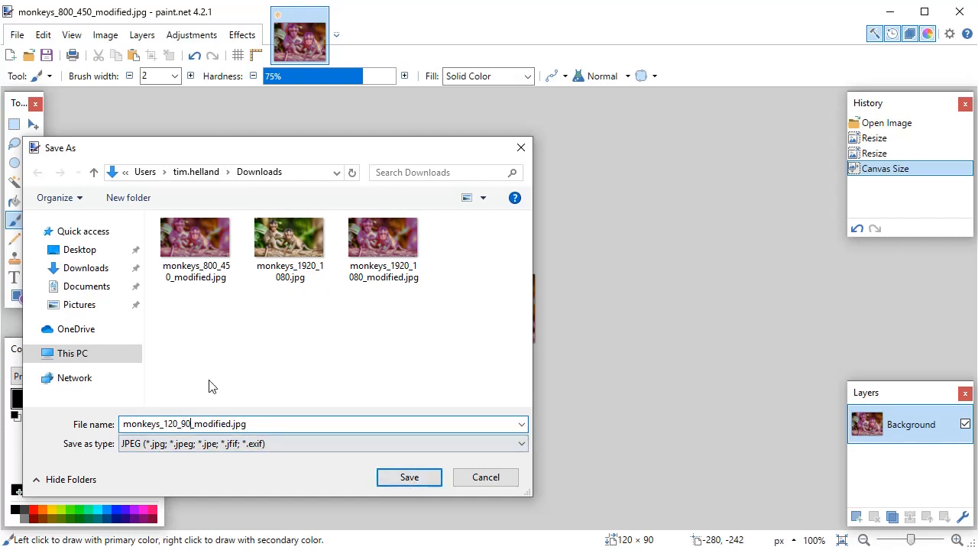
left_click(406, 477)
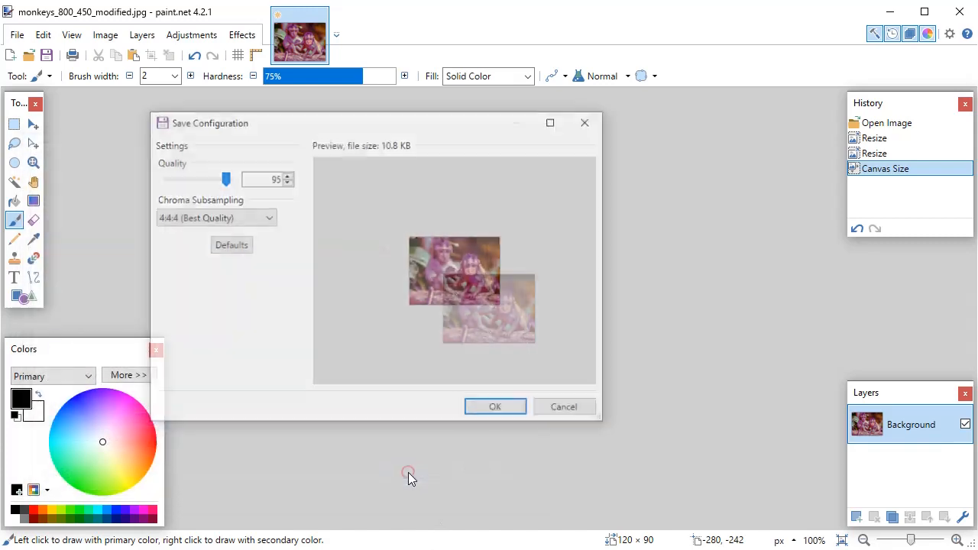
left_click(504, 411)
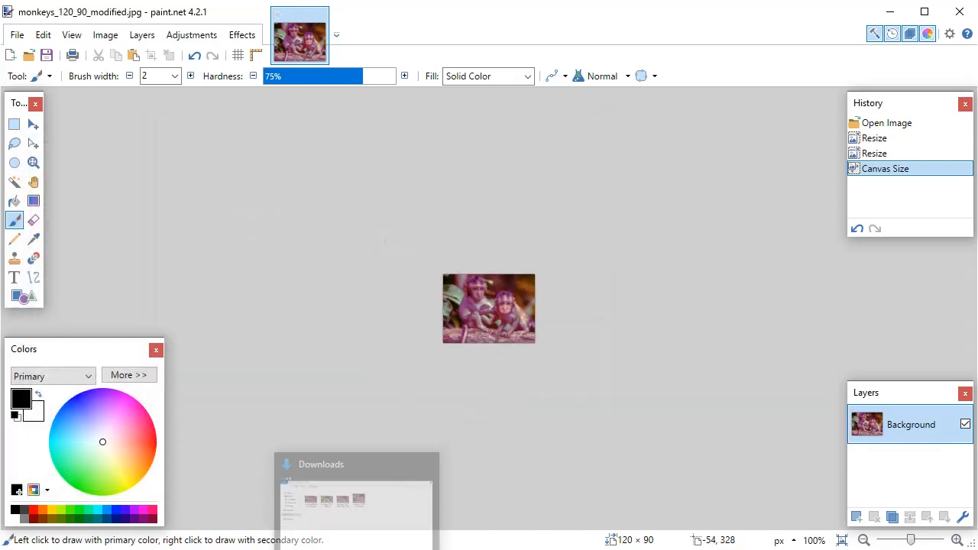
Switch to the Downloads folder in File Explorer and expand This PC in the folder tree to list the available drives
left_click(360, 549)
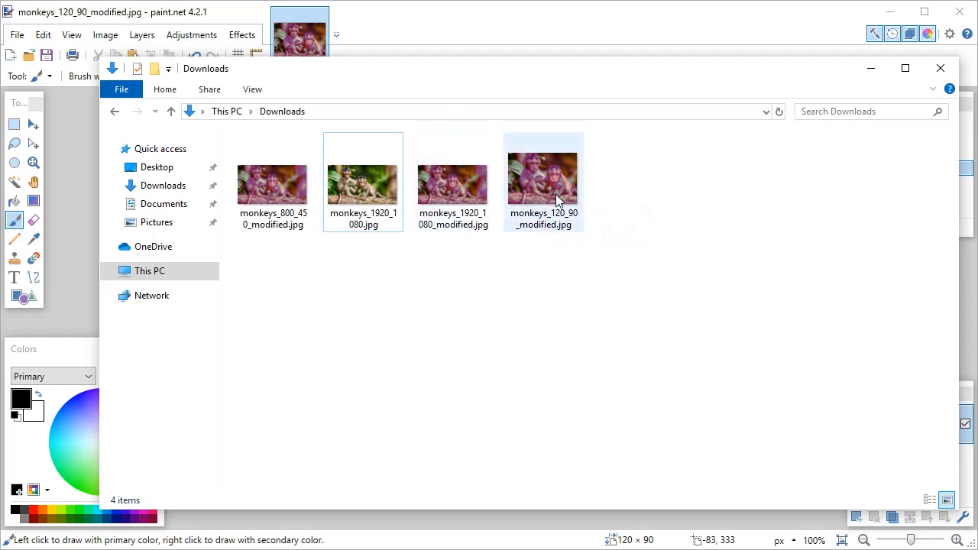
mouse_move(564, 197)
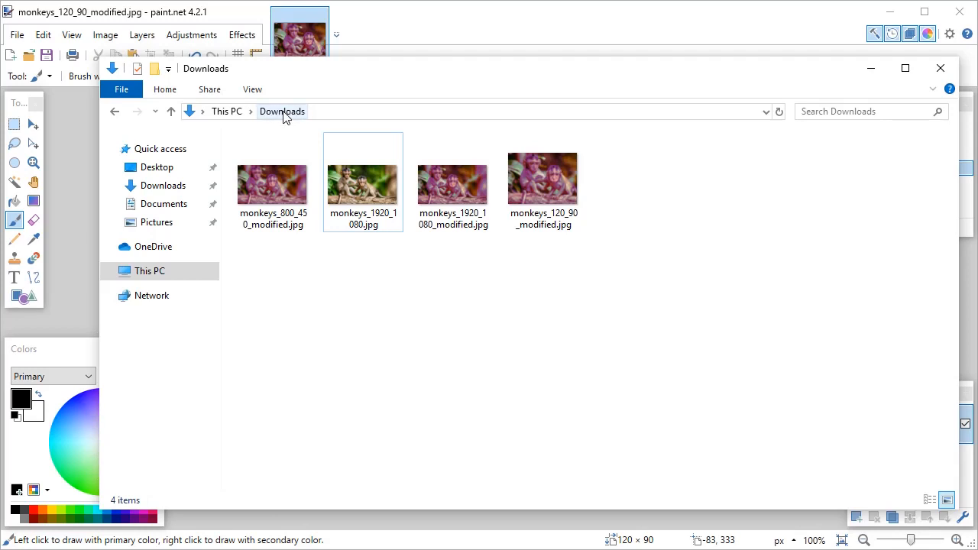
left_click(109, 272)
Copy all four monkey JPEG files from Downloads to the home network drive (H:), replacing the files with the same names
left_click(526, 194)
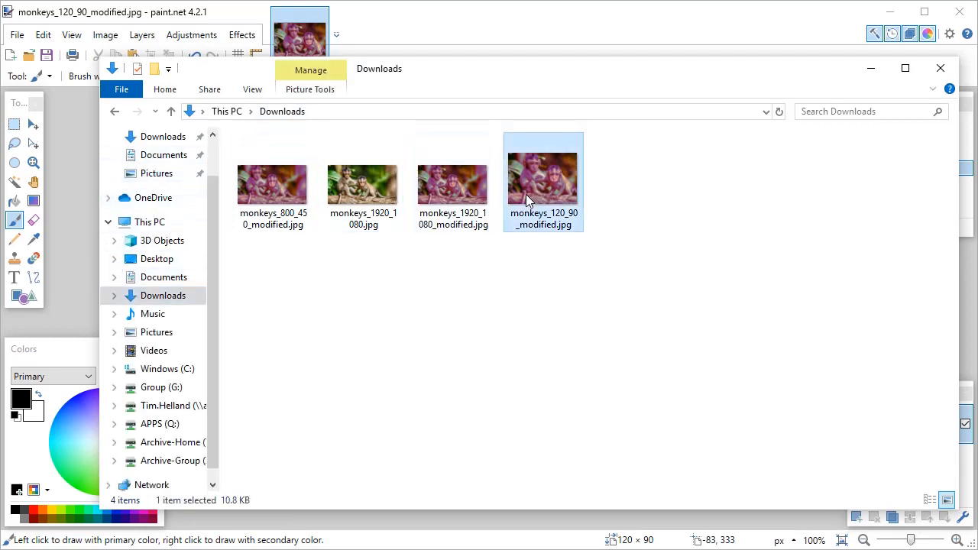
left_click(276, 186)
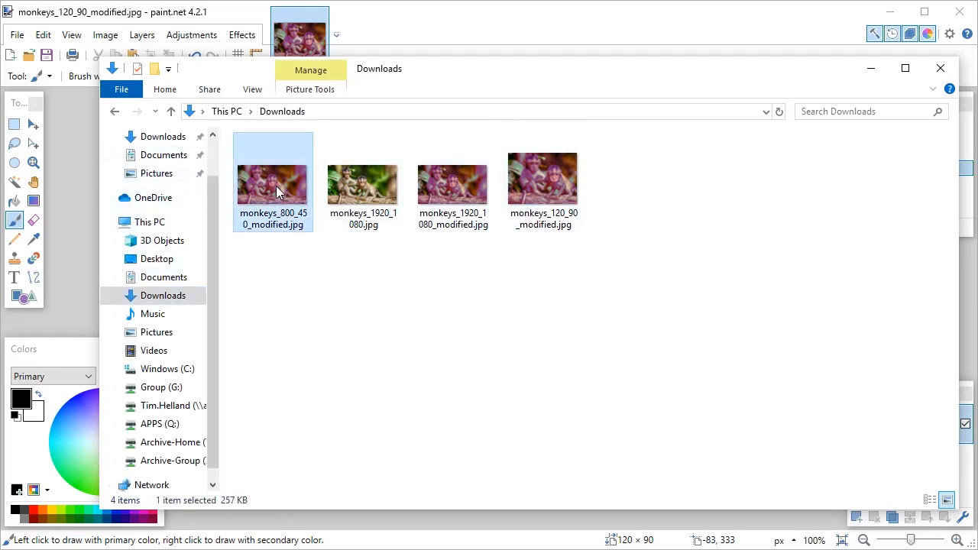
left_click(543, 187, "shift")
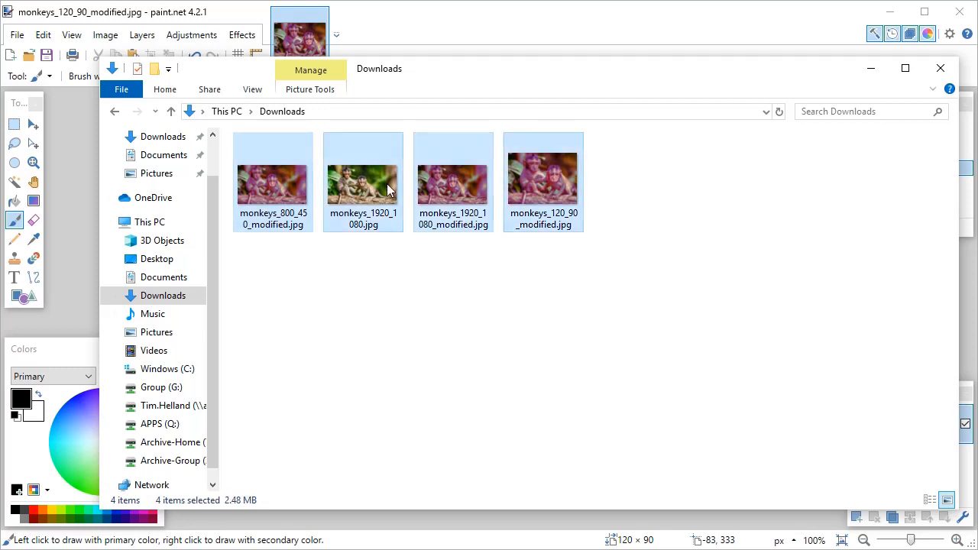
left_click(325, 354)
left_click(271, 191)
left_click(543, 176, "shift")
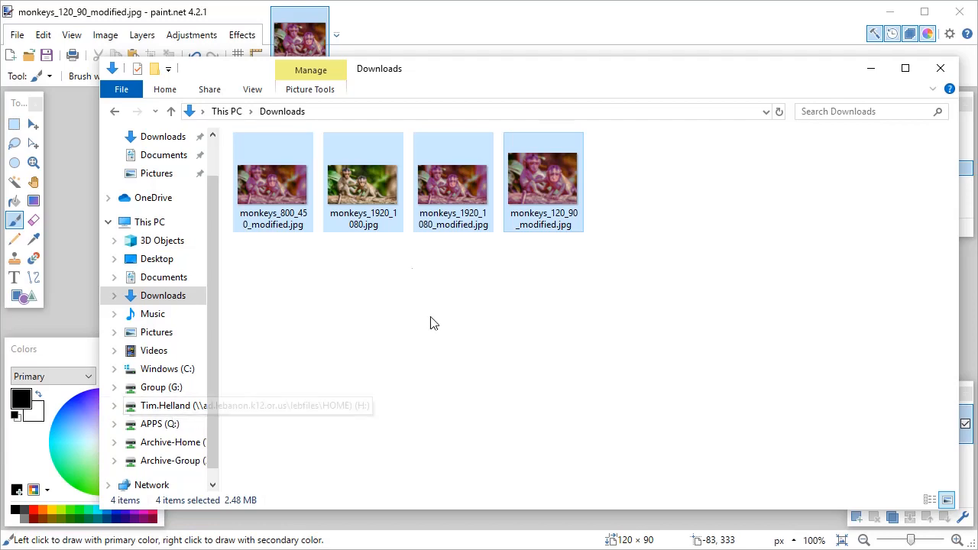
left_click_drag(283, 185, 178, 411)
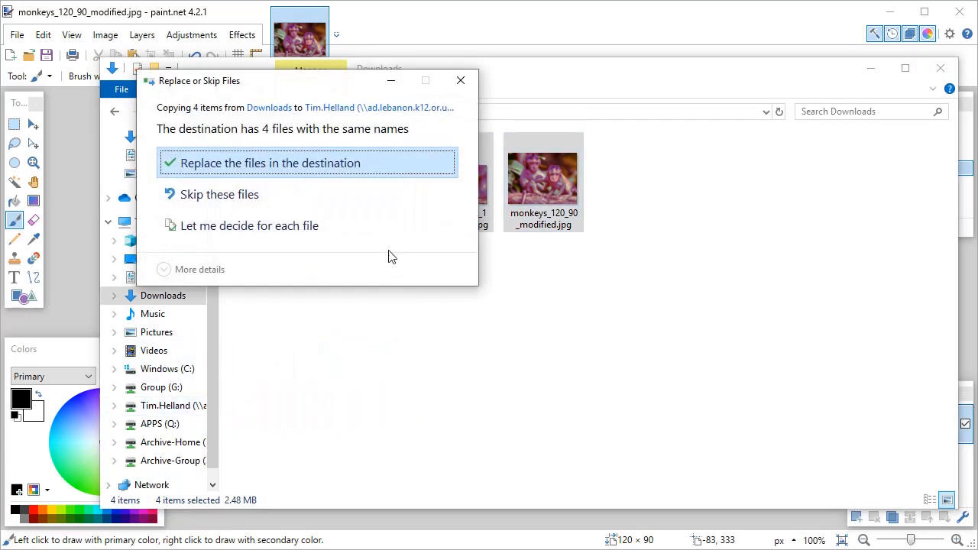
left_click(225, 169)
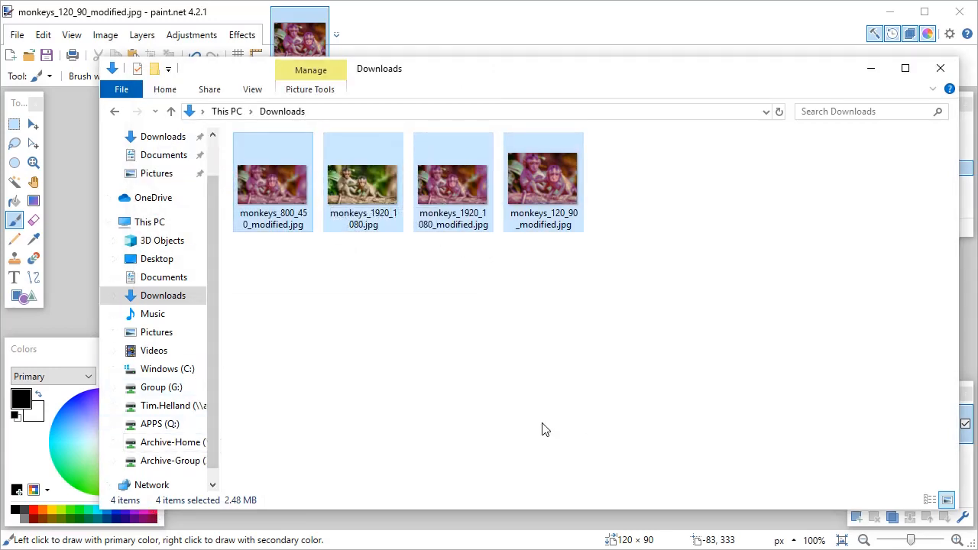
Open the home network drive (H:) to check the copied monkey images, and close the folder window
left_click(160, 406)
scroll(426, 397, "down", 8)
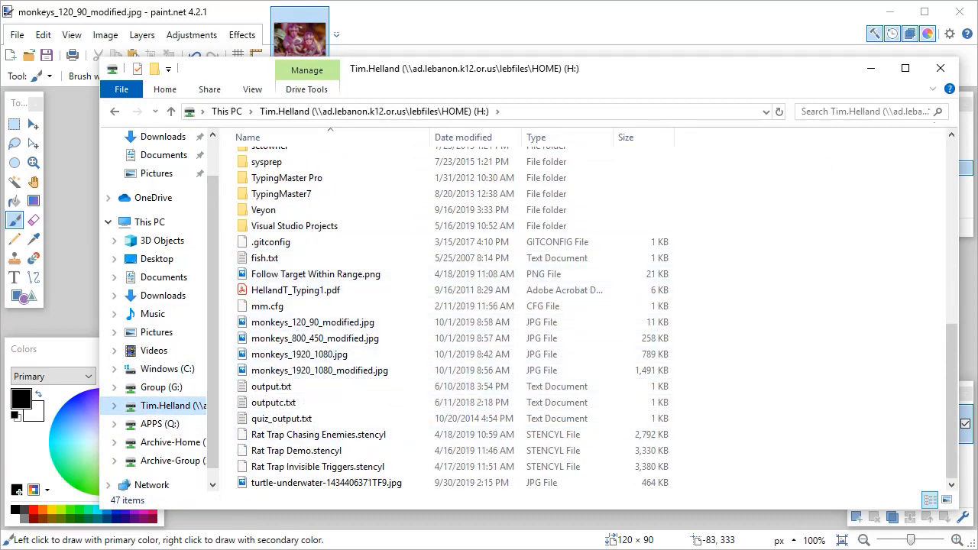
left_click(941, 69)
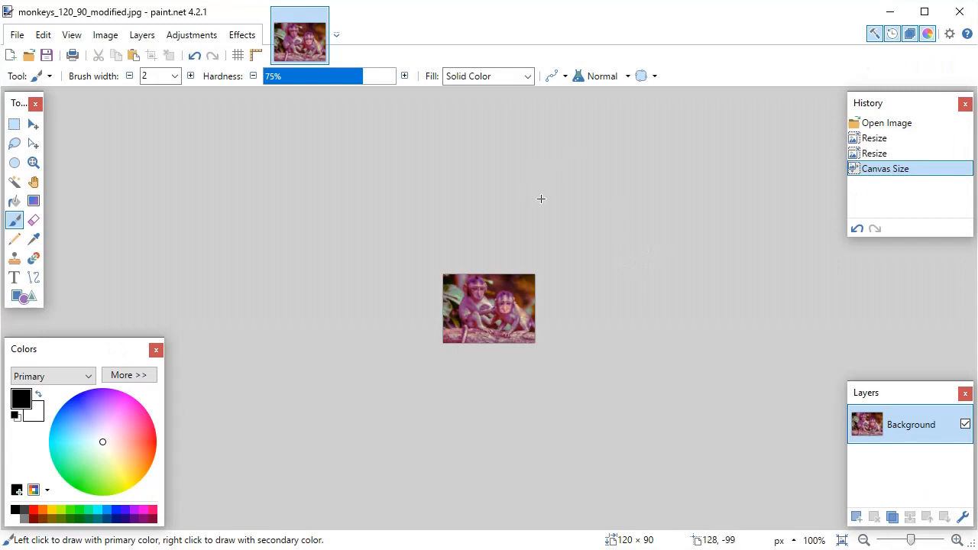